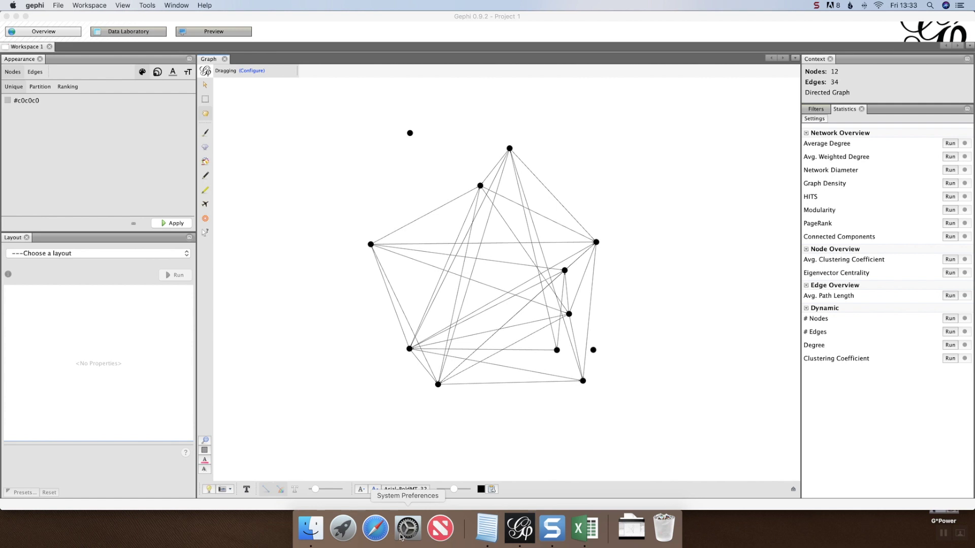
Step: Make the Gephi window full screen, then switch to the Excel workbook's 'Gephi Node a' sheet
left_click(43, 33)
left_click(25, 17)
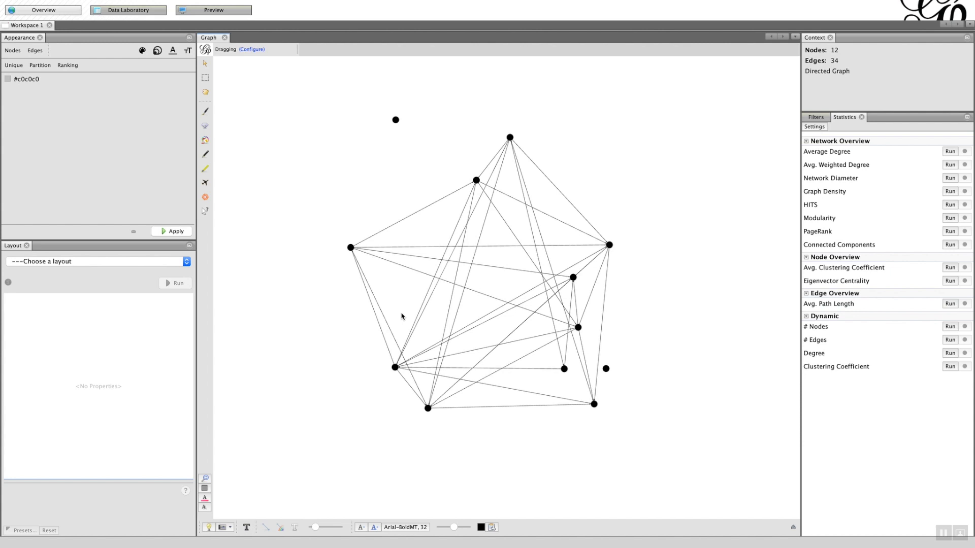
key("super+Tab")
key("super+Tab")
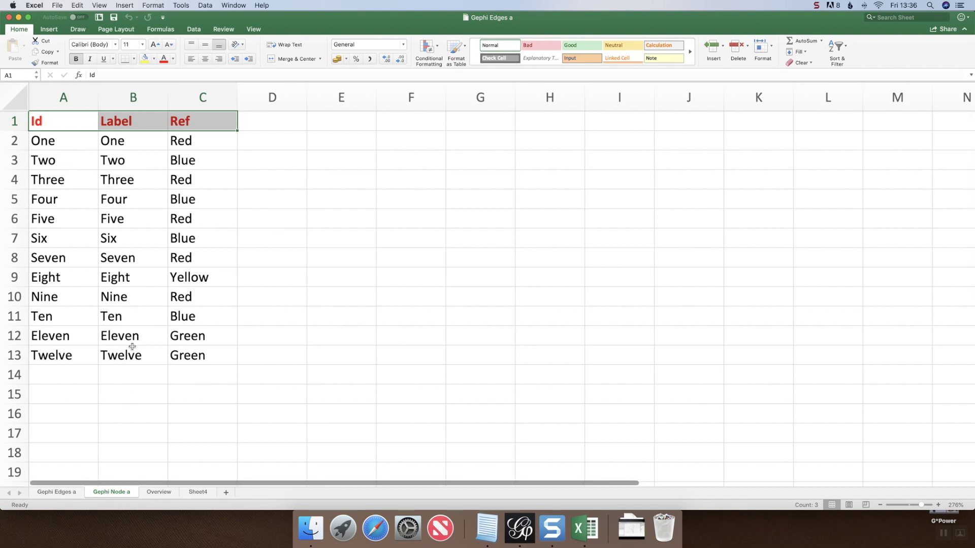
Step: Show the 'Gephi Edges a' sheet with its Source, Target, Label, Ref1 and Ref2 columns
left_click(56, 492)
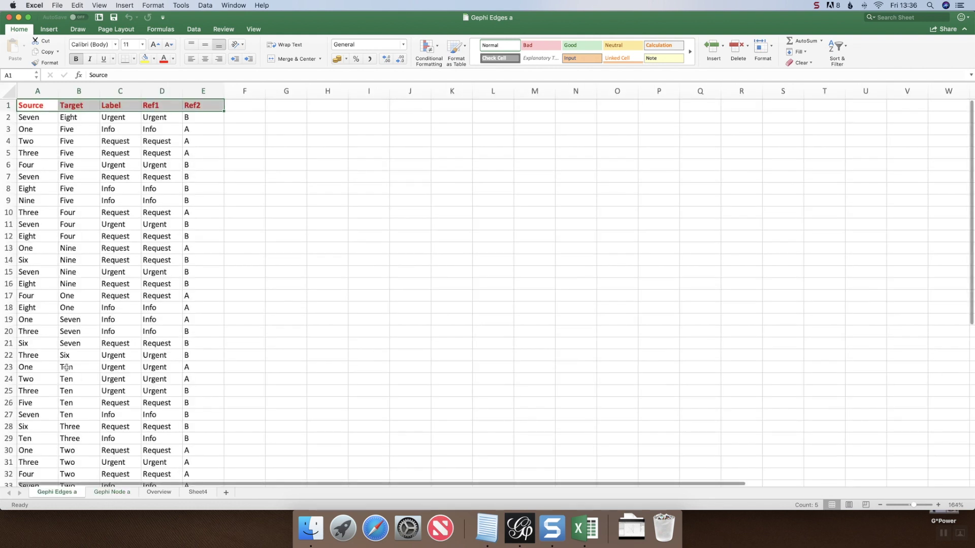
Step: Scroll through the edges table, then open the Overview sheet's in/out matrix and degree list
scroll(79, 314, "down", 5)
scroll(79, 313, "up", 5)
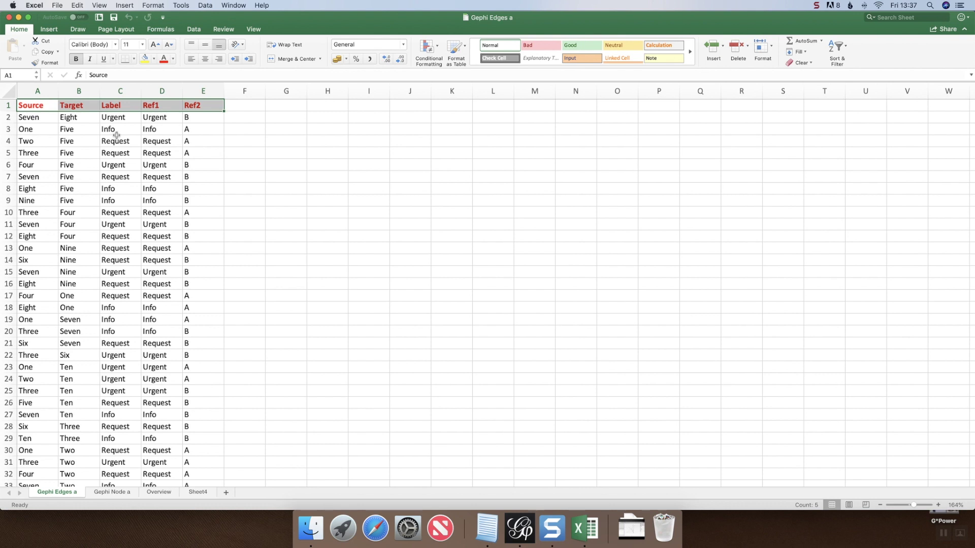
left_click(159, 494)
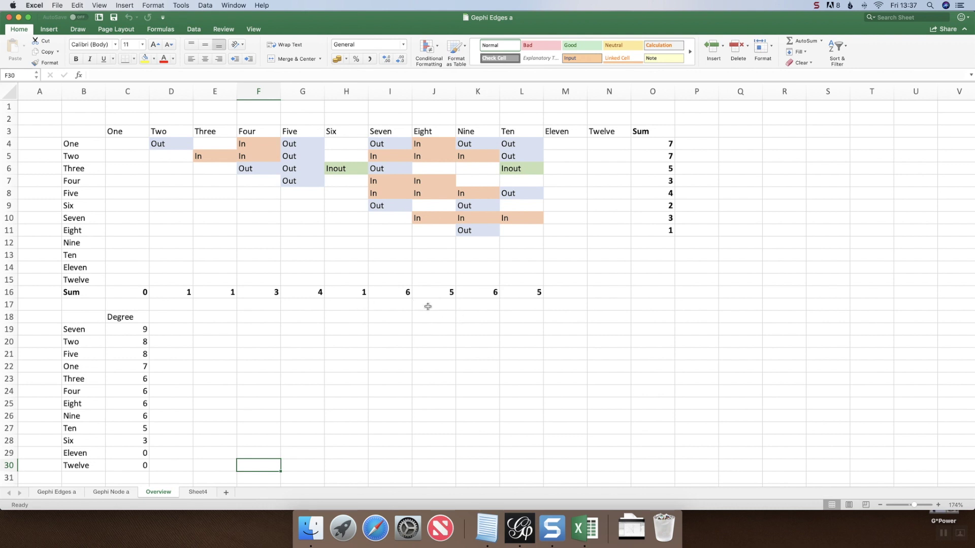
Step: Scroll down the Overview sheet's degree ranking, then go back to the Gephi graph
scroll(107, 341, "down", 1)
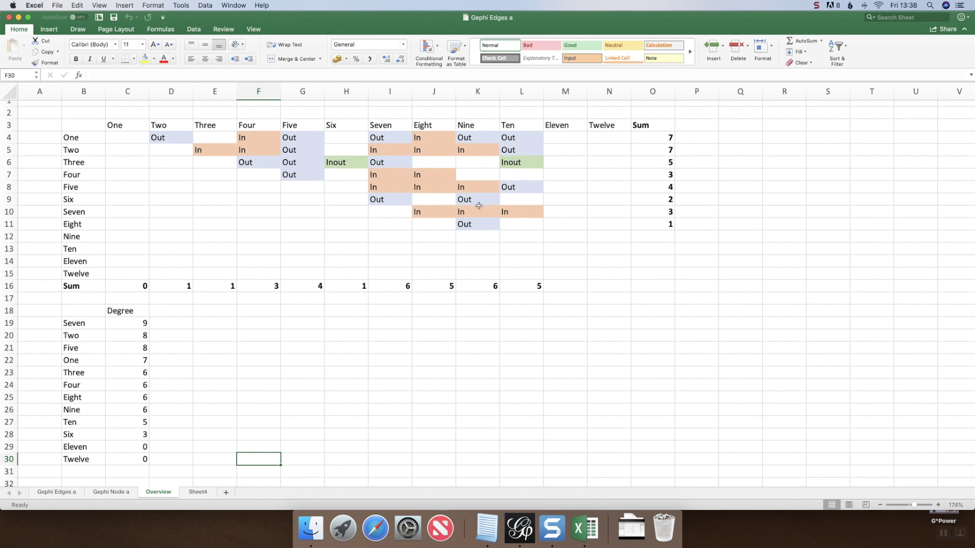
key("super+Tab")
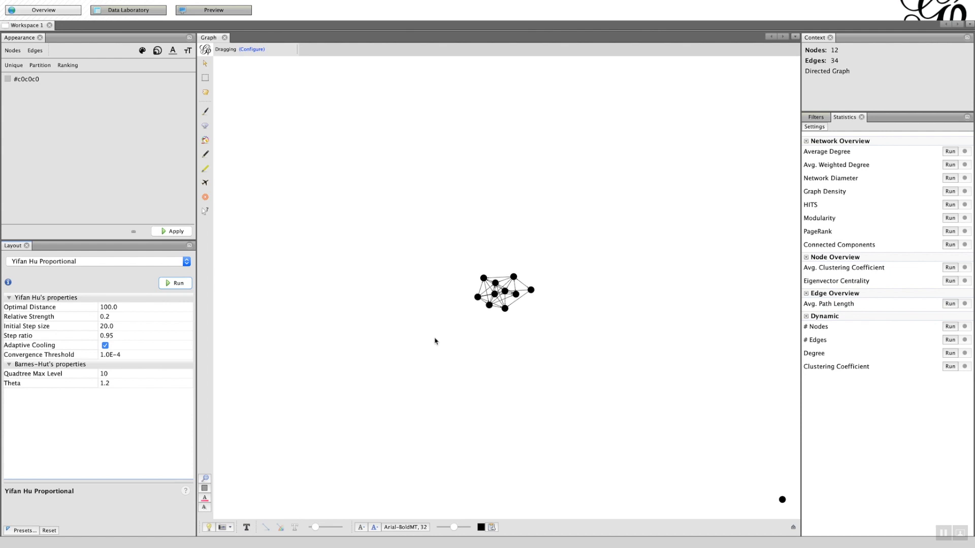
Step: Zoom out on the Yifan Hu Proportional layout to see the cluster and two isolated nodes
scroll(435, 341, "down", 2)
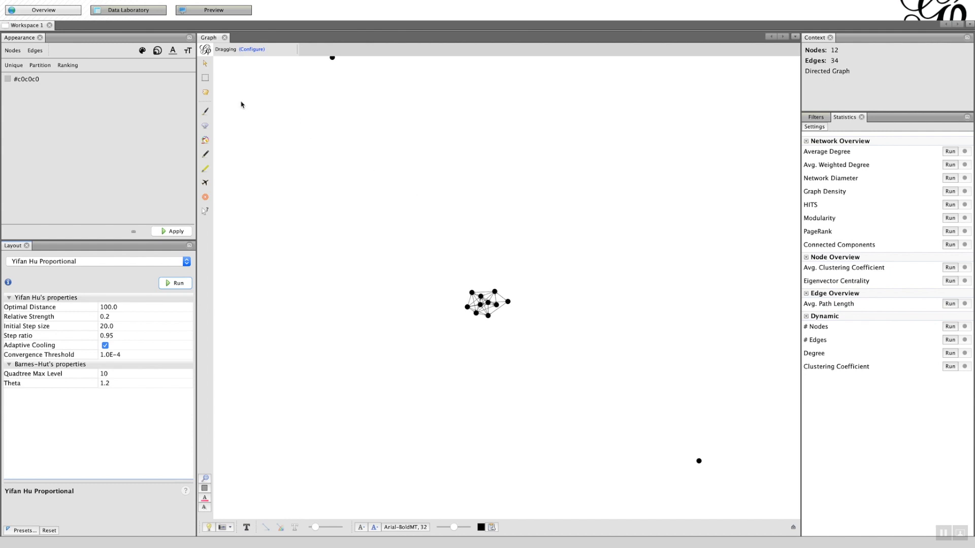
Step: With the Drag tool, pull the far top and lower-right nodes beside the cluster and spread two cluster nodes outward
left_click(206, 94)
left_click_drag(333, 60, 475, 288)
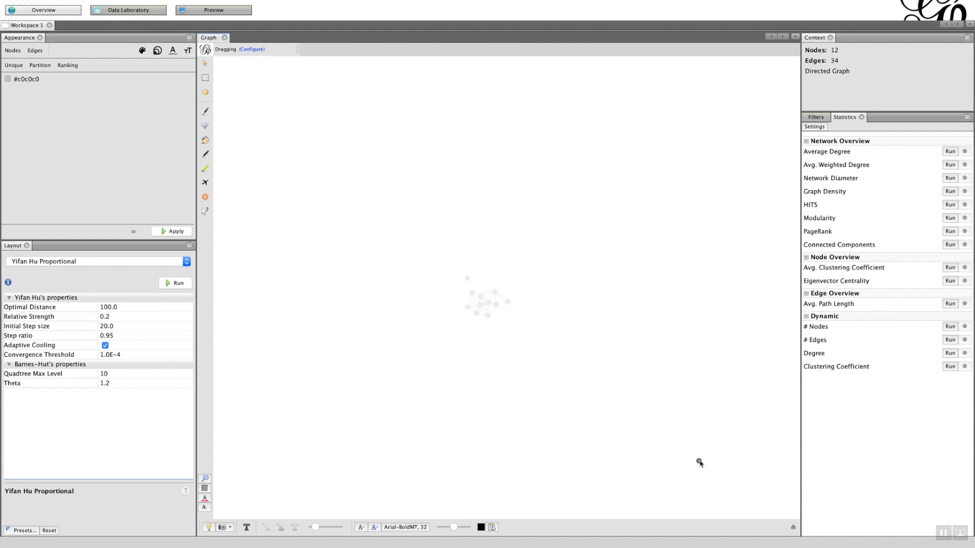
left_click_drag(700, 462, 501, 322)
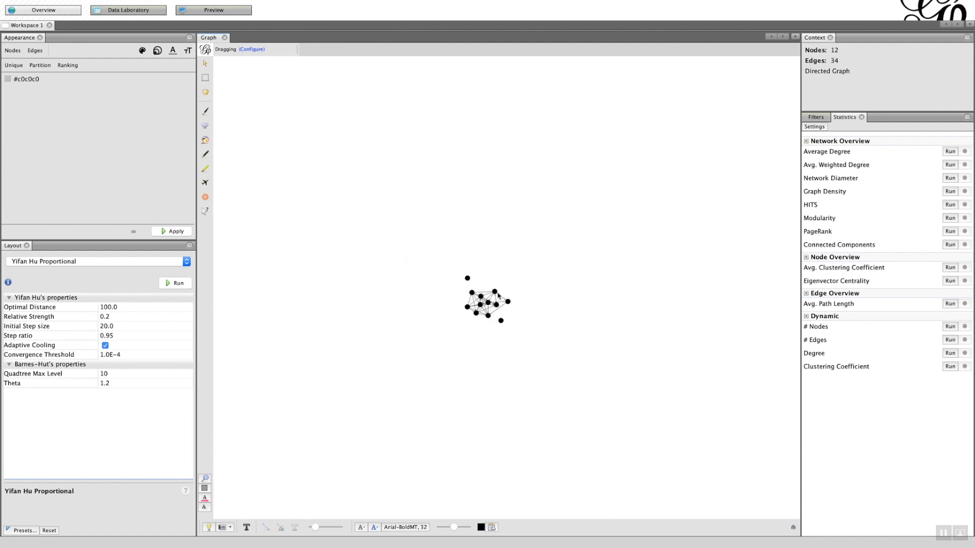
left_click_drag(495, 292, 508, 274)
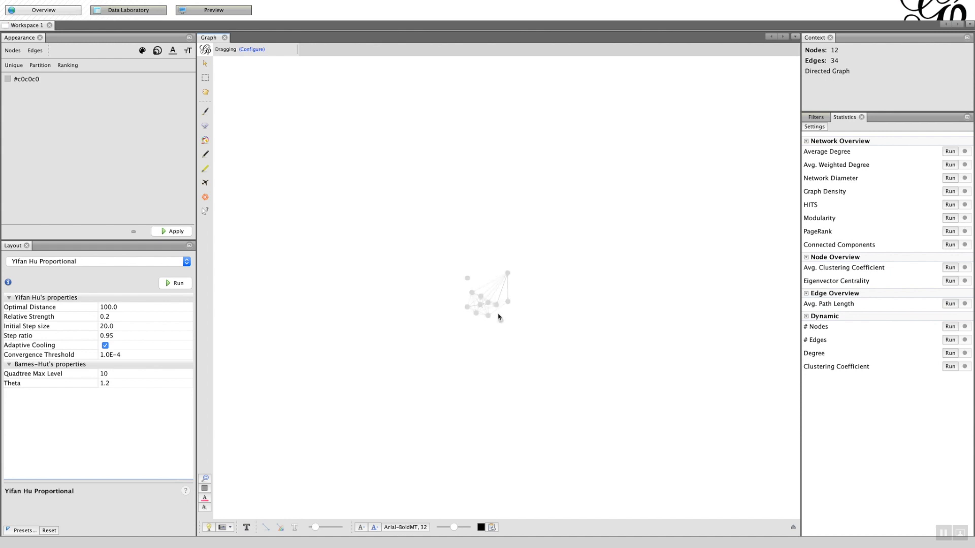
left_click_drag(467, 311, 436, 315)
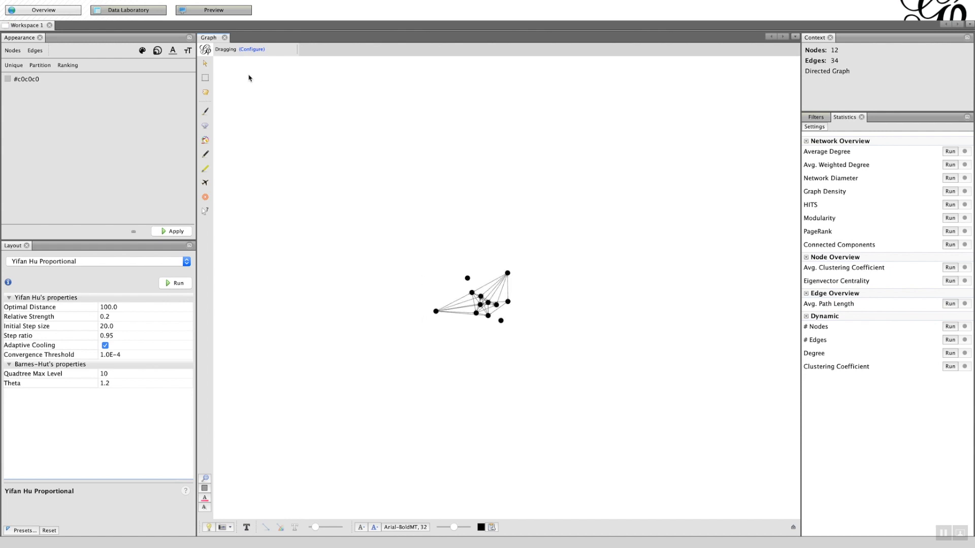
Step: Switch back to the Selection tool so the status reads Mouse selection
left_click(206, 65)
Step: Zoom in and re-centre the 12-node, 34-edge graph in the Graph view
scroll(604, 254, "up", 5)
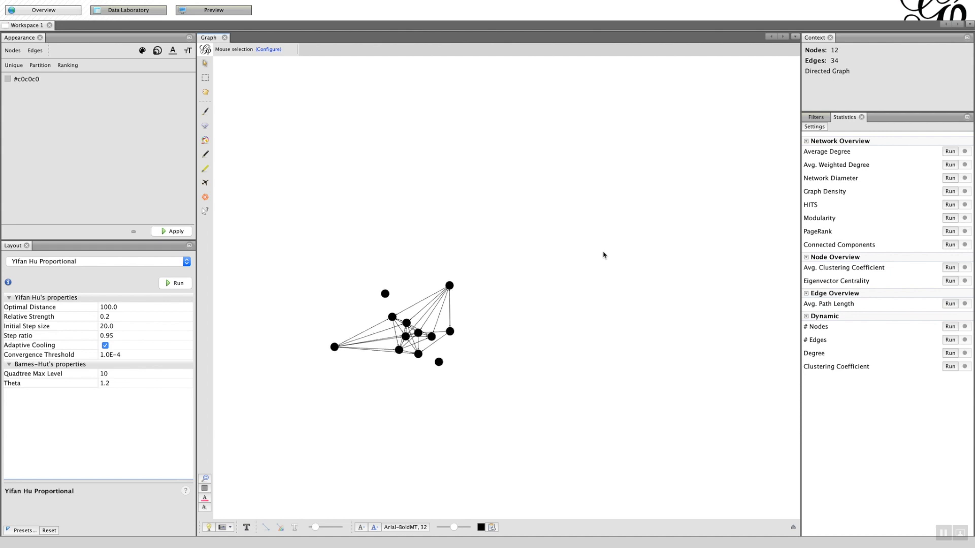
scroll(605, 254, "up", 1)
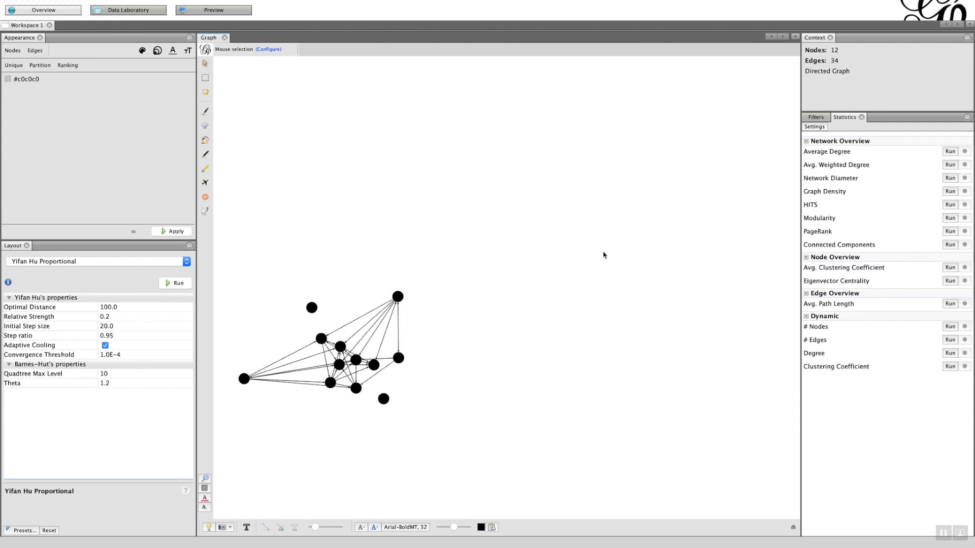
scroll(604, 255, "up", 1)
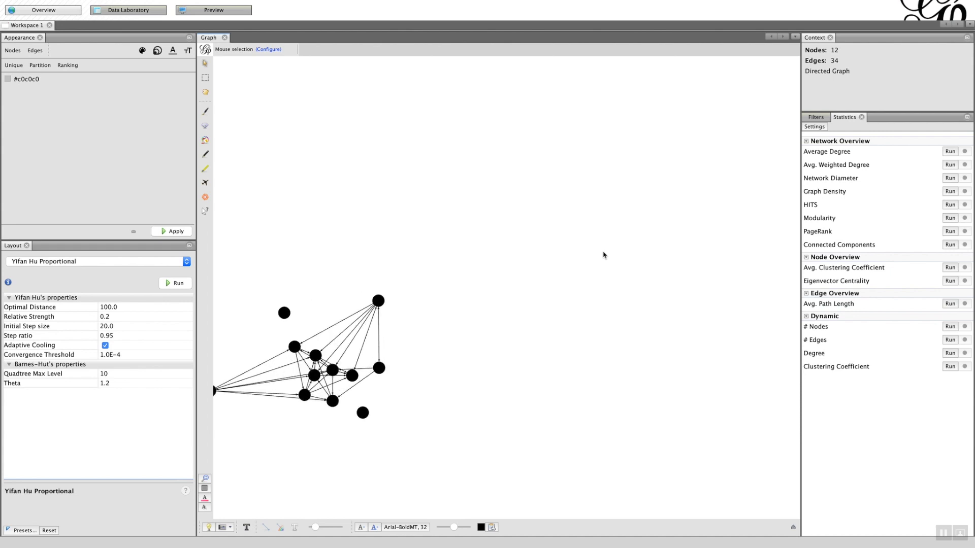
left_click(205, 479)
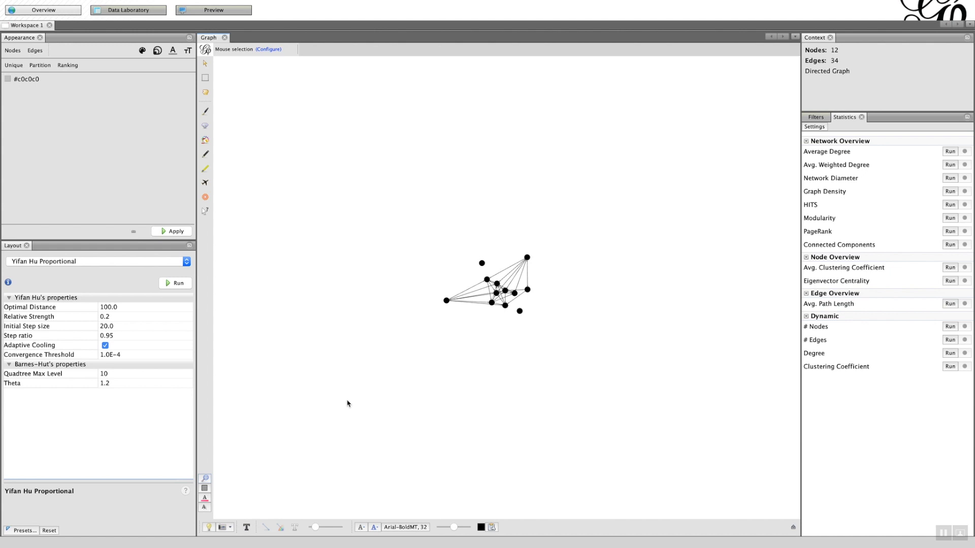
scroll(348, 404, "up", 5)
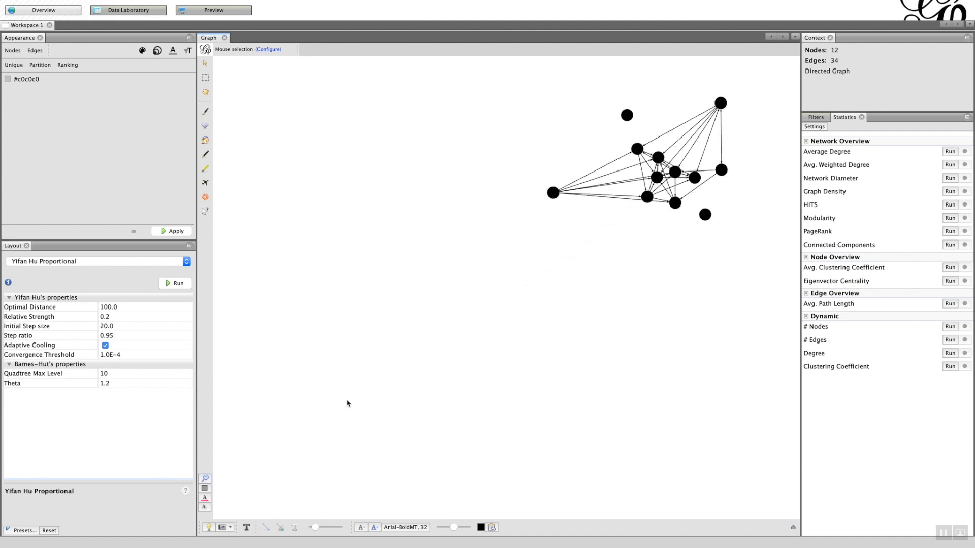
scroll(347, 403, "up", 1)
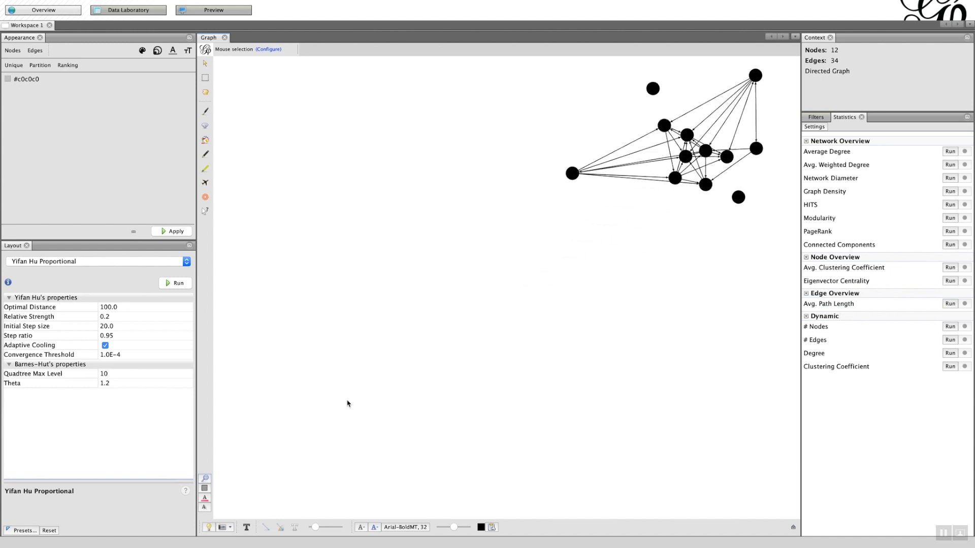
left_click(205, 479)
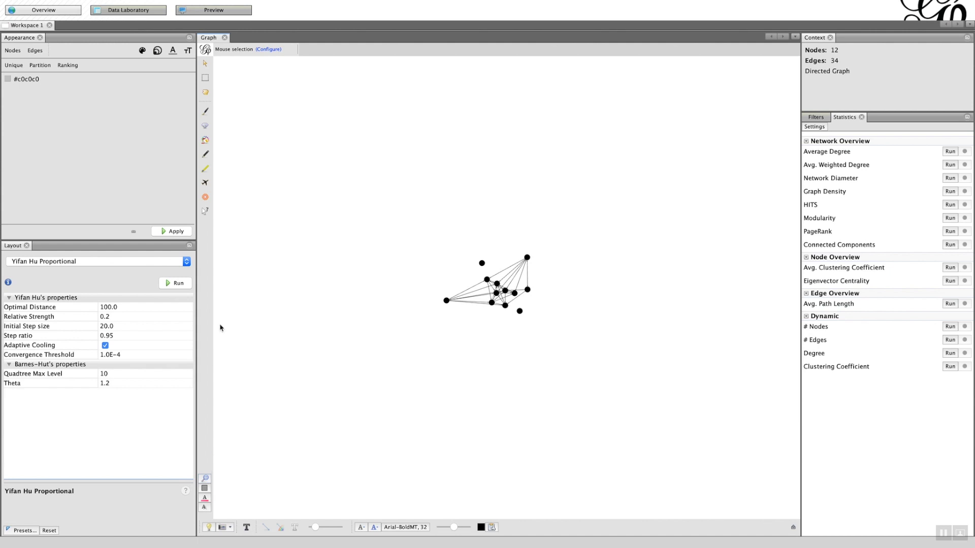
Step: Set the Drag tool's brush diameter to 390 and shift the graph slightly on the canvas
left_click(206, 94)
left_click(253, 49)
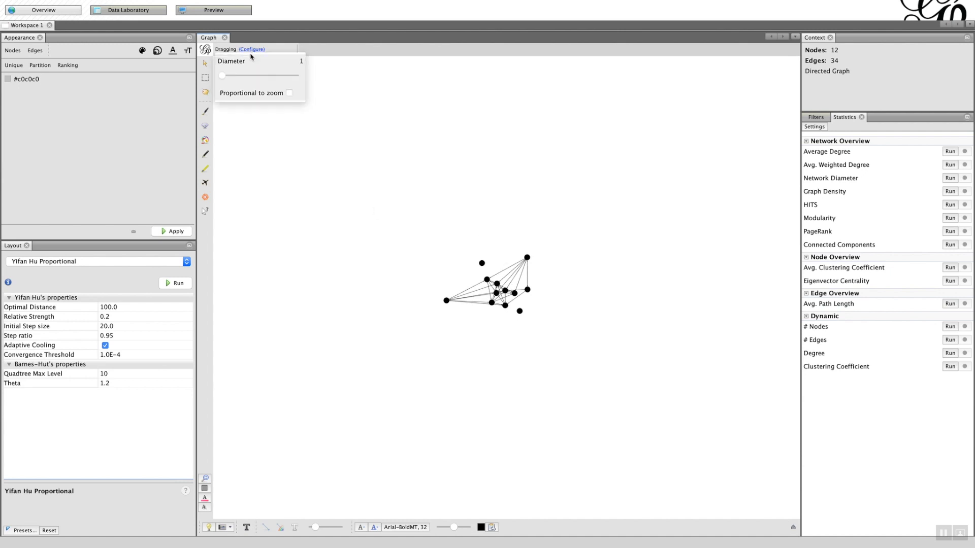
left_click_drag(224, 76, 252, 76)
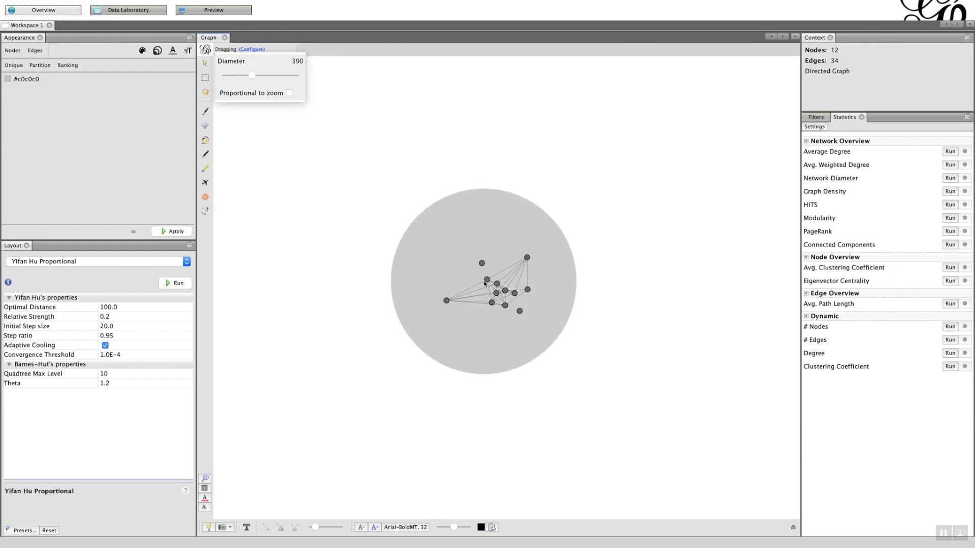
mouse_move(484, 284)
left_mouse_down()
mouse_move(535, 275)
mouse_move(397, 248)
mouse_move(414, 234)
mouse_move(383, 251)
mouse_move(414, 254)
mouse_move(414, 302)
mouse_move(336, 344)
mouse_move(328, 395)
mouse_move(372, 368)
mouse_move(385, 274)
mouse_move(475, 274)
left_mouse_up()
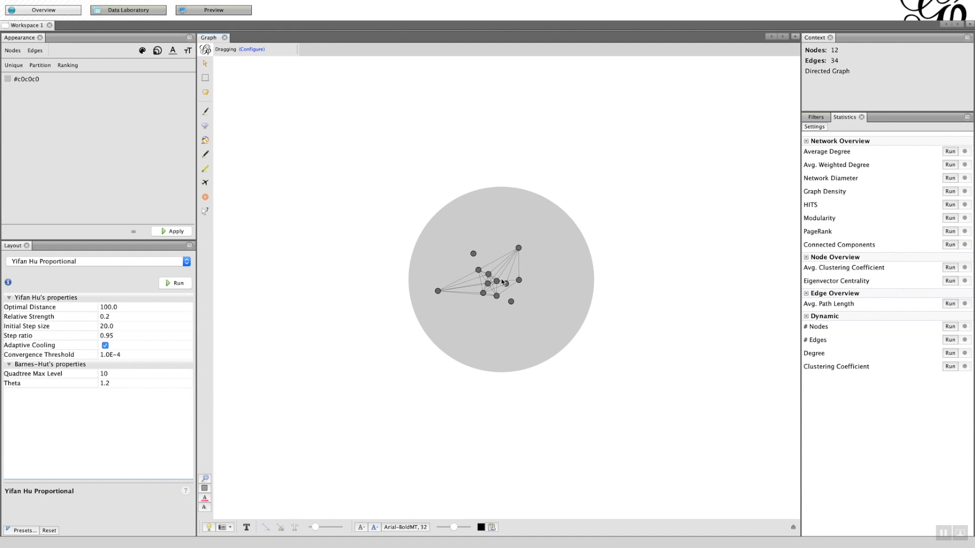
Step: Zoom into the graph and drag the central nodes slightly to the right
scroll(502, 282, "up", 5)
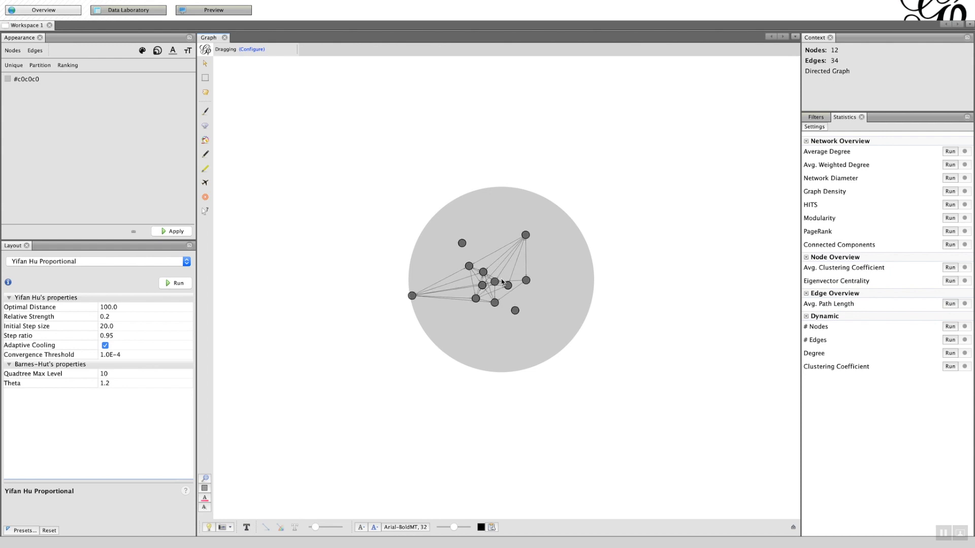
scroll(502, 282, "up", 5)
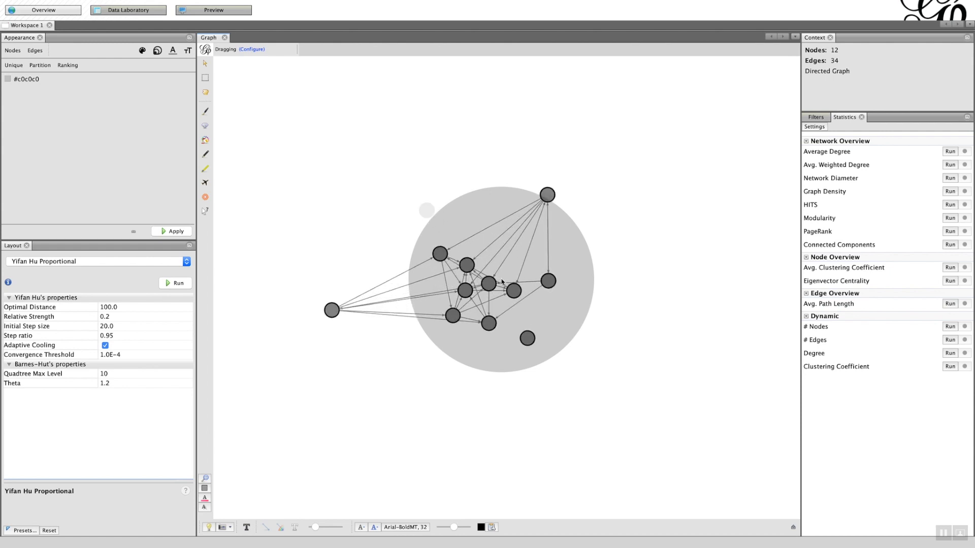
scroll(501, 282, "up", 1)
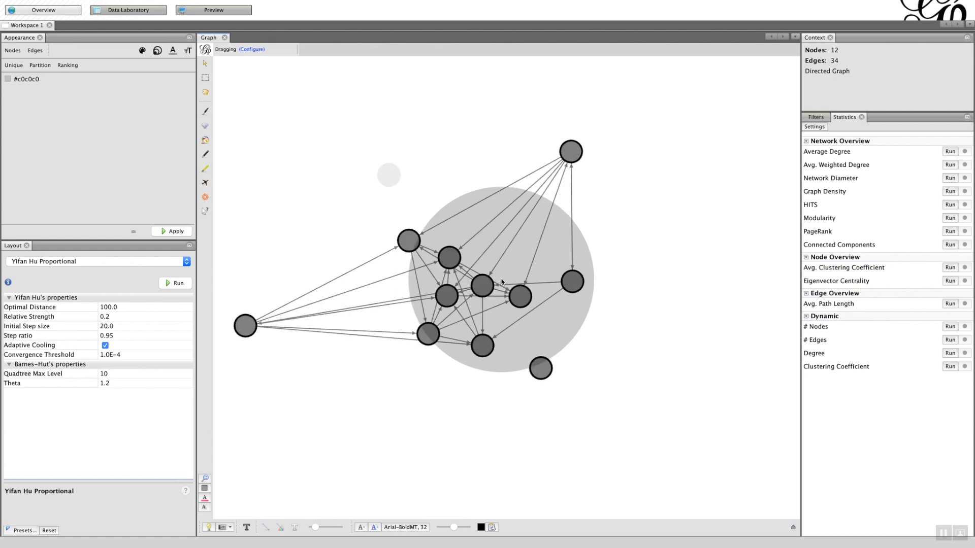
left_click_drag(502, 281, 514, 280)
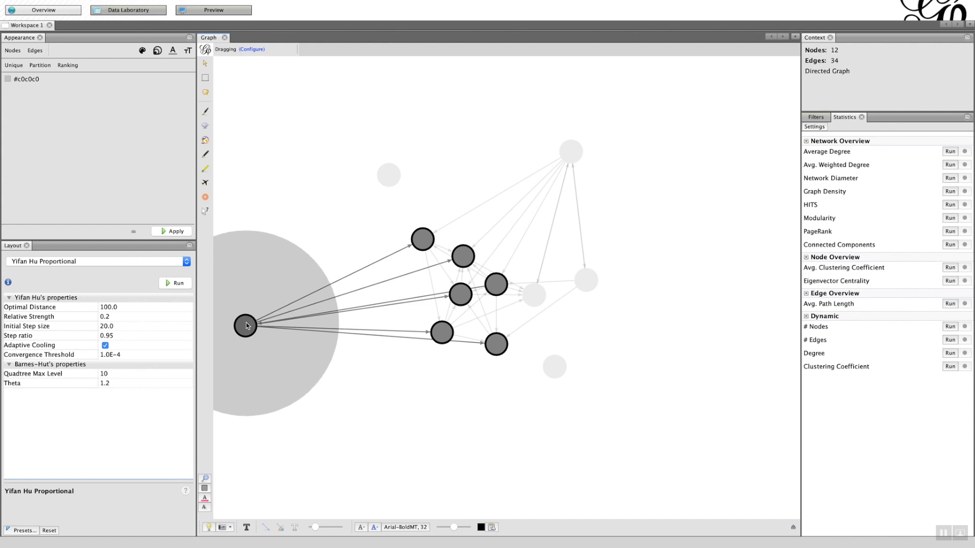
Step: Drag the far-left node, top node and central cluster apart, then zoom in to fill the window
left_click_drag(250, 325, 354, 297)
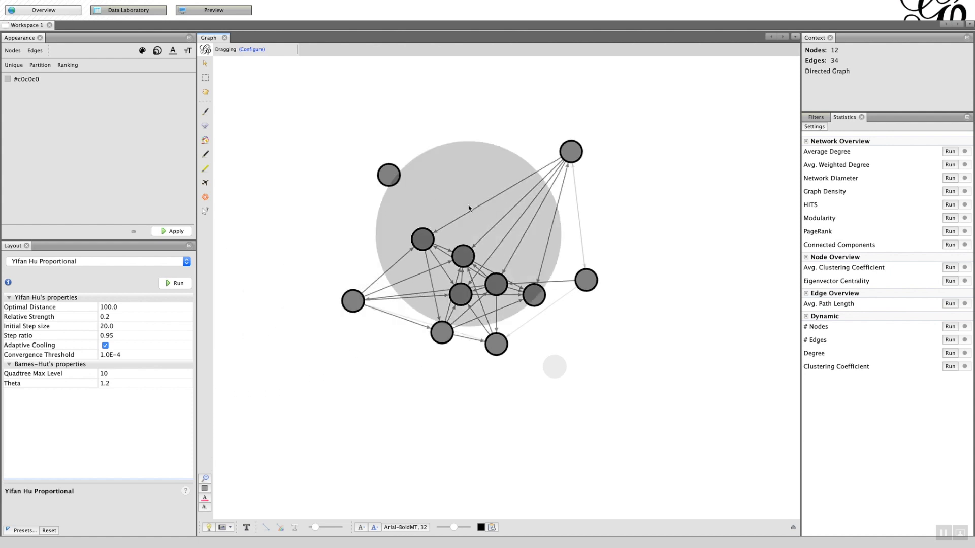
left_click_drag(578, 151, 540, 171)
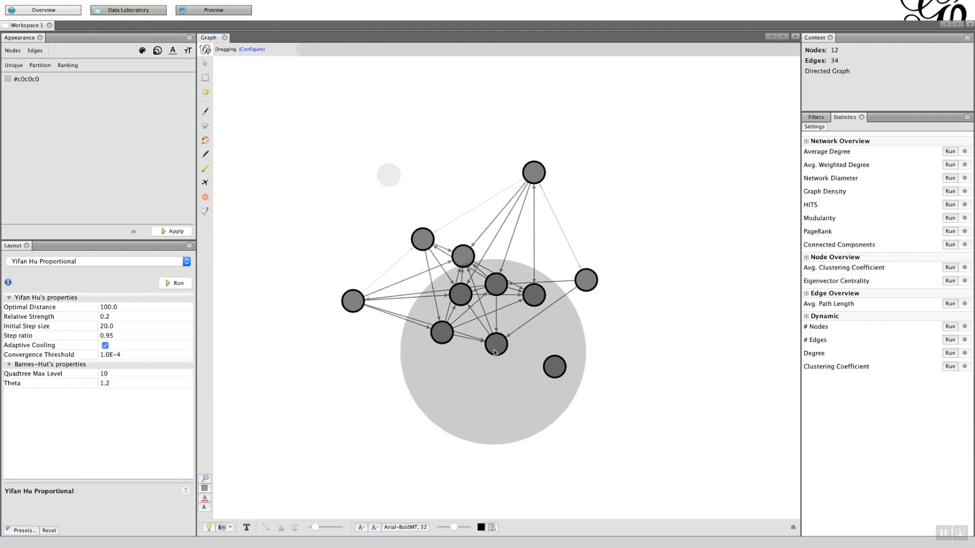
mouse_move(495, 352)
left_mouse_down()
mouse_move(501, 384)
mouse_move(470, 309)
mouse_move(491, 308)
left_mouse_up()
scroll(490, 307, "up", 4)
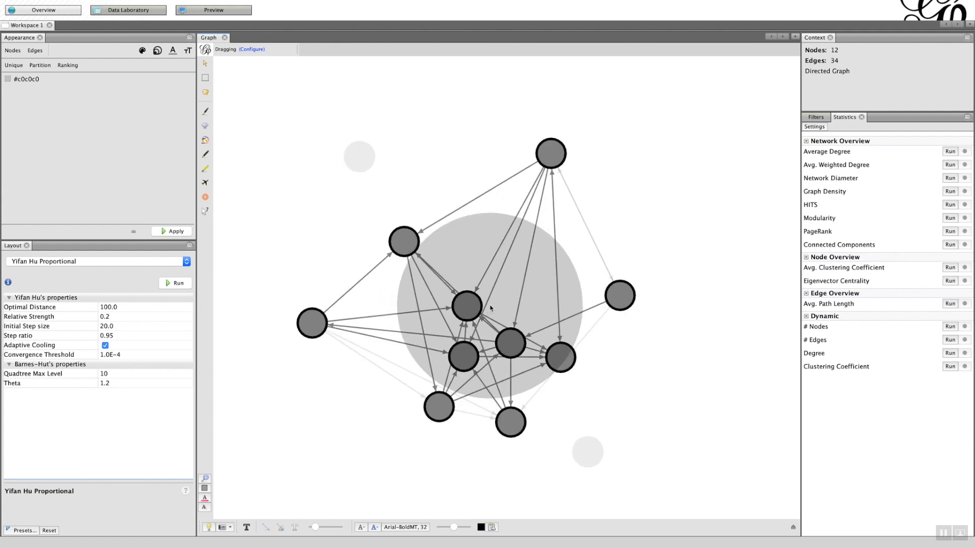
scroll(490, 308, "up", 1)
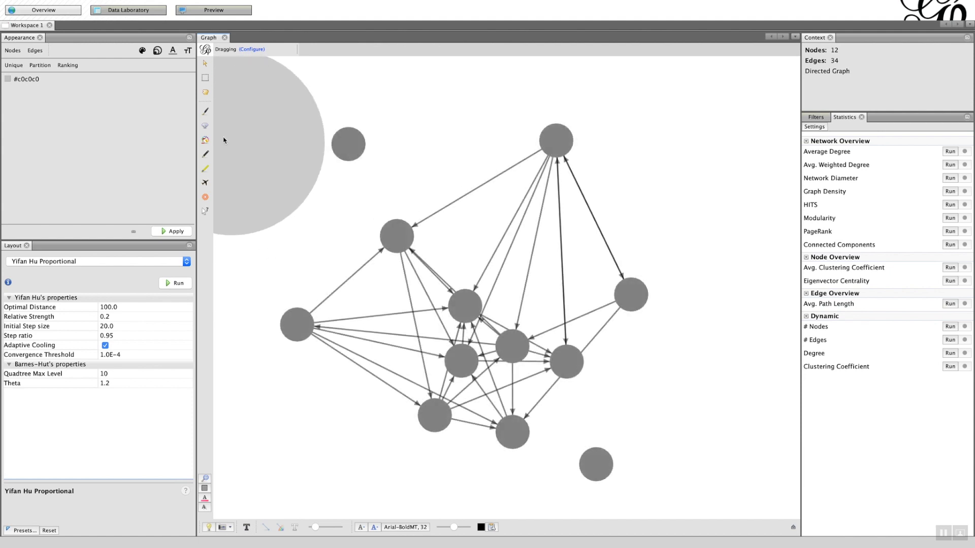
Step: Reduce the Dragging brush diameter from 260 to 1
left_click(253, 54)
left_click_drag(253, 80, 220, 81)
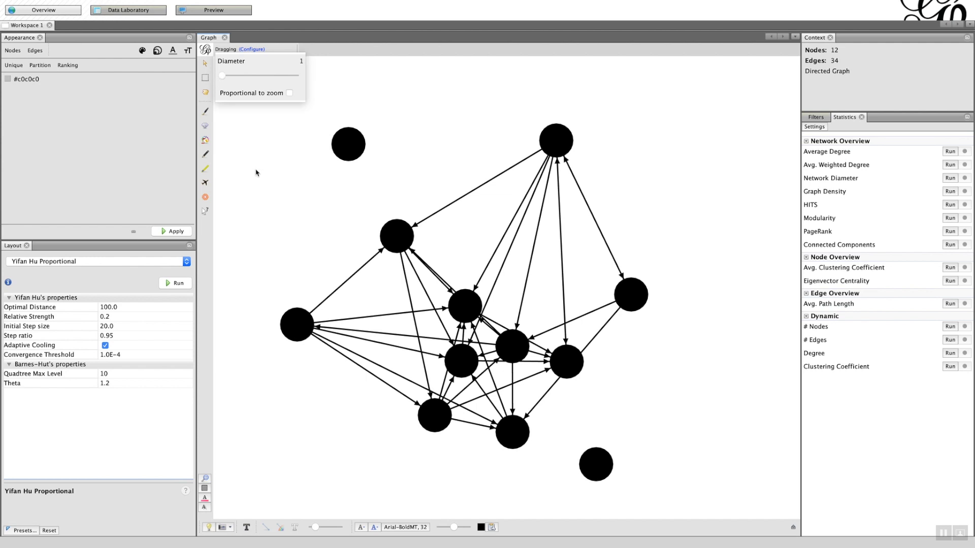